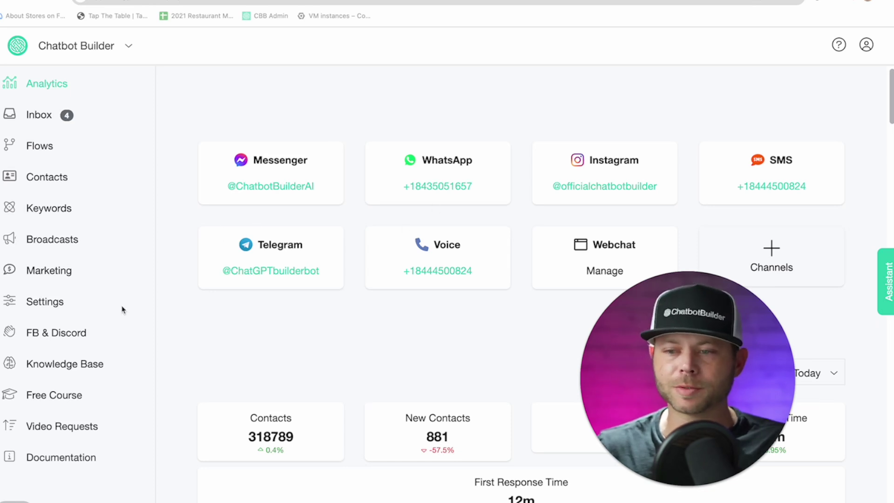
# - Open the admin's Edit settings from Settings > Admins
pyautogui.click(39, 302)
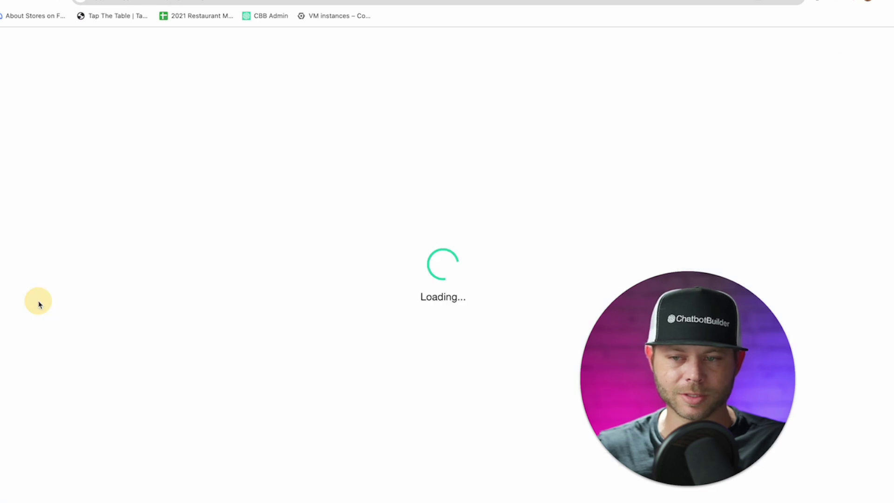
pyautogui.click(455, 146)
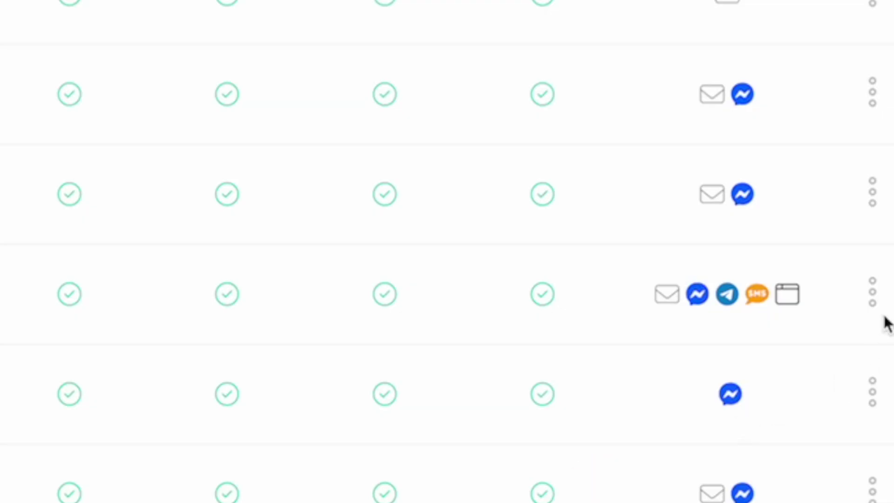
pyautogui.click(871, 294)
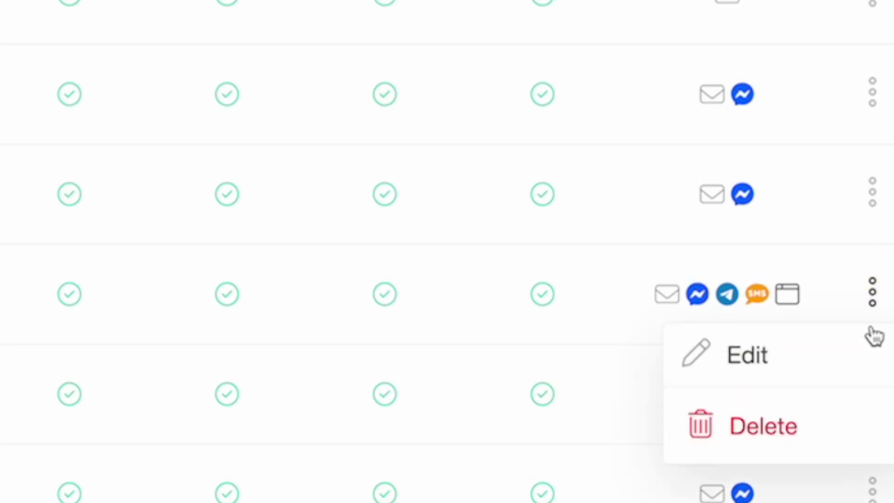
pyautogui.click(745, 353)
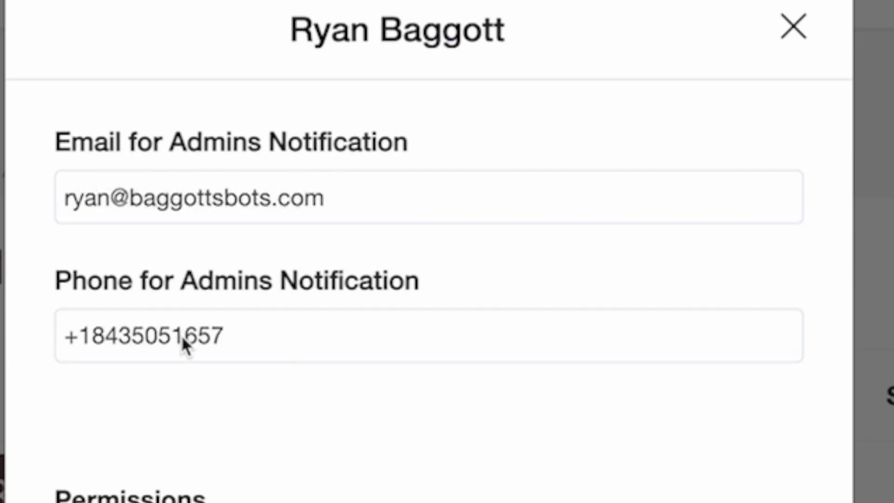
# - Confirm Notify admin and every notification channel toggle are on, then save
pyautogui.scroll(-8, 288, 419)
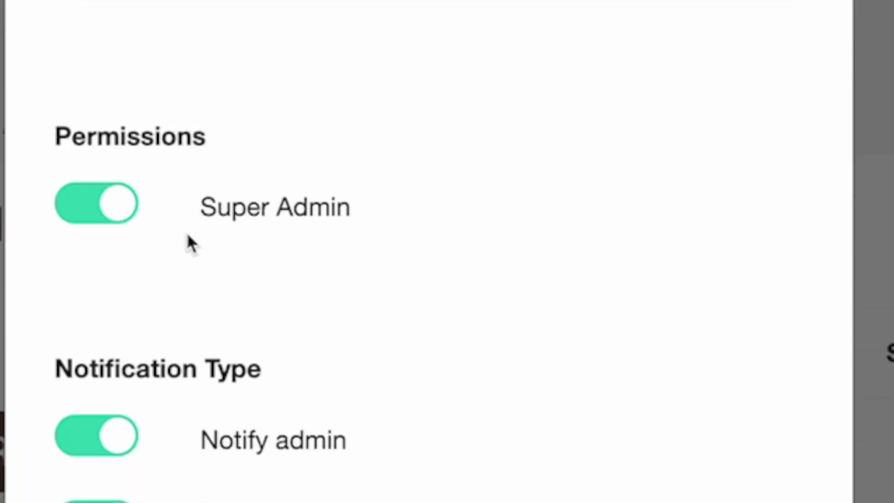
pyautogui.scroll(-10, 253, 295)
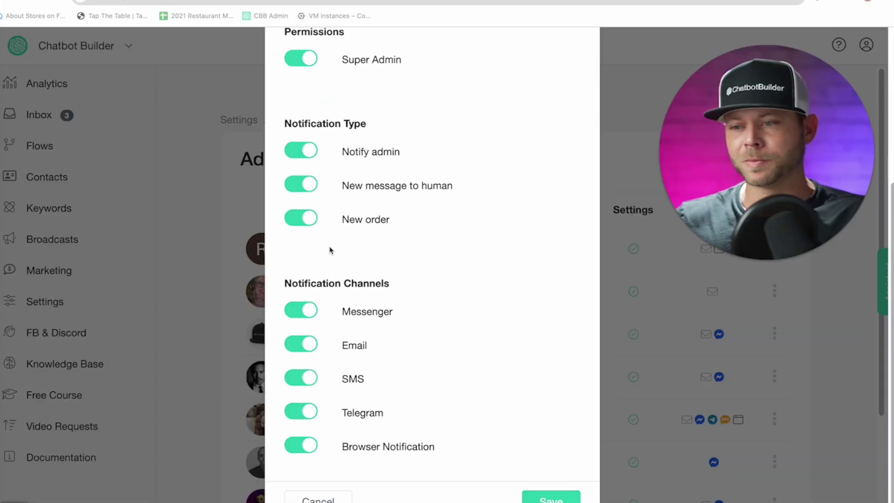
pyautogui.scroll(-1, 325, 285)
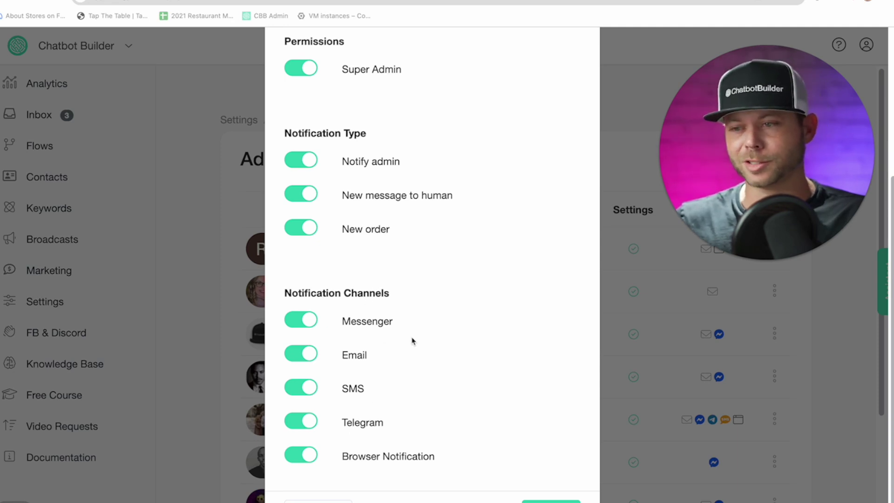
pyautogui.scroll(4, 419, 343)
pyautogui.scroll(-2, 419, 343)
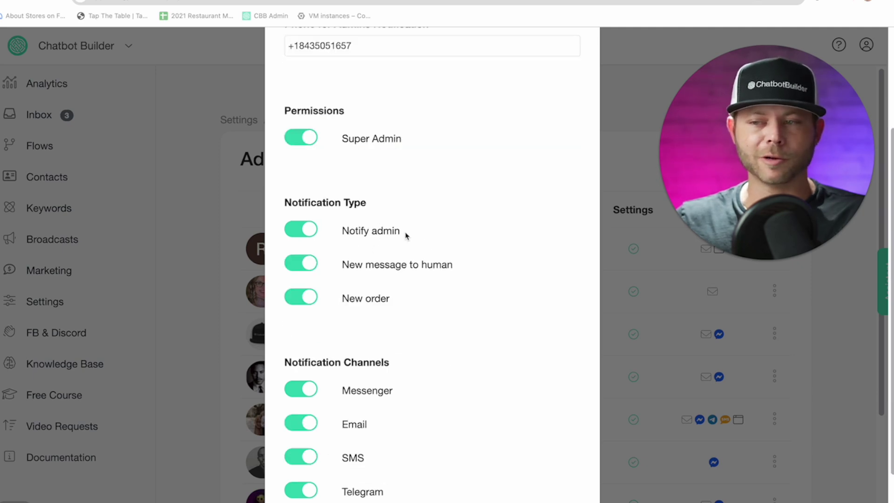
pyautogui.scroll(-2, 549, 311)
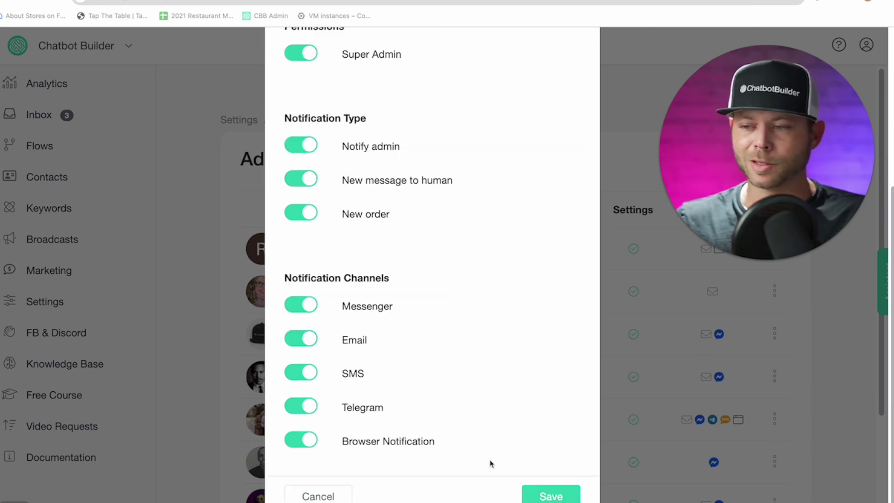
pyautogui.click(546, 497)
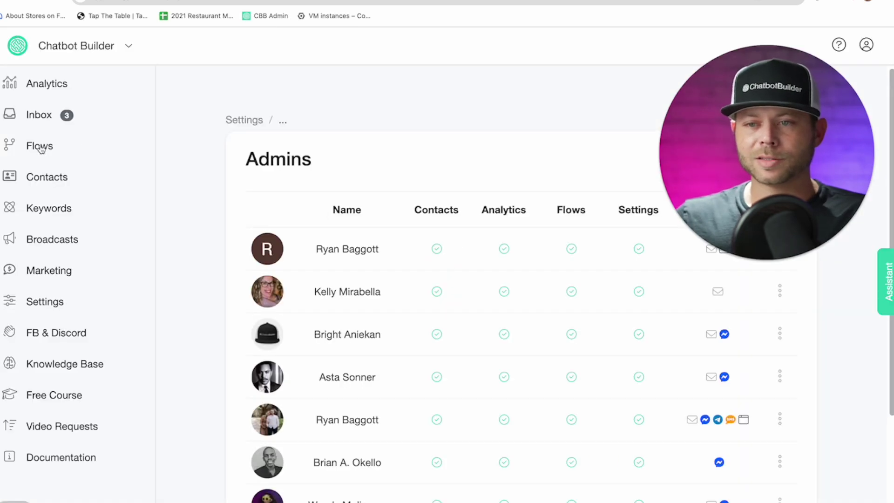
# - Add a new flow named 'Demo Notify Admin Test' from the Flows page
pyautogui.click(50, 139)
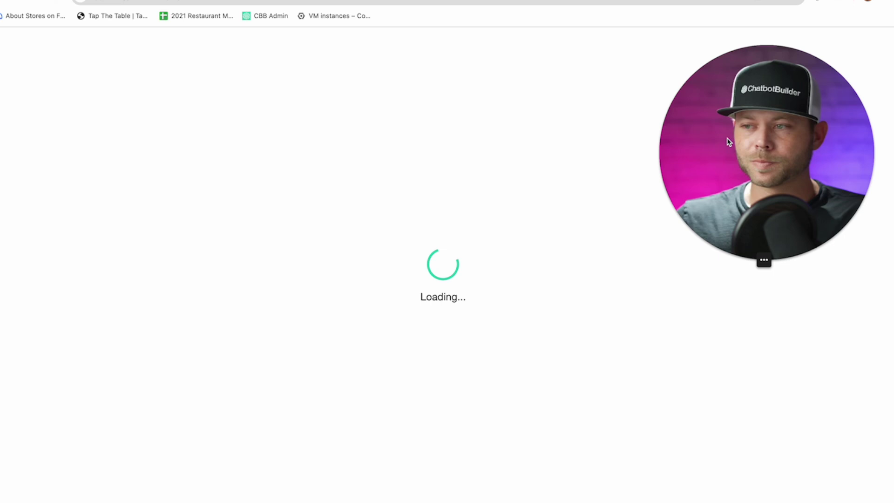
pyautogui.click(769, 206)
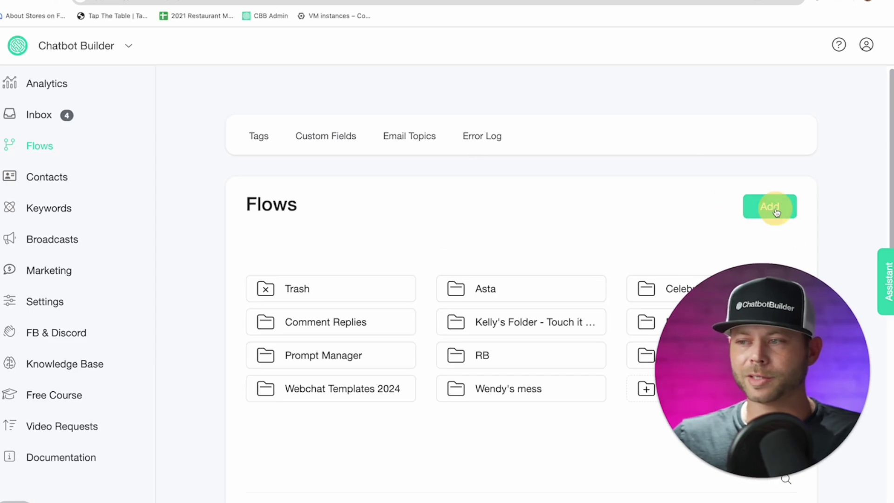
pyautogui.click(455, 120)
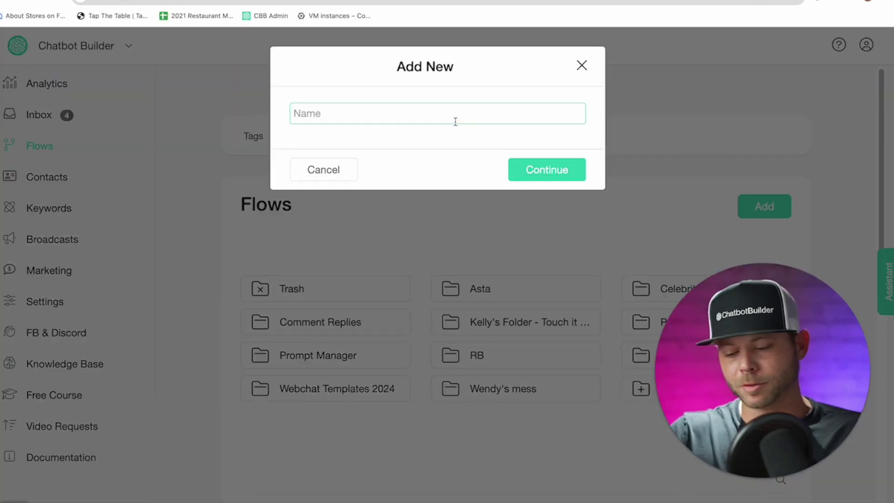
pyautogui.write('Demo Notify Admin')
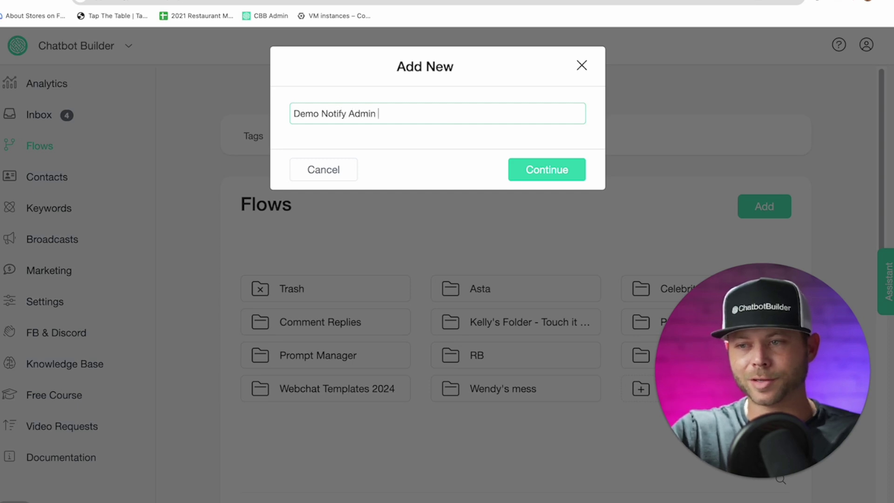
pyautogui.write(' Tes')
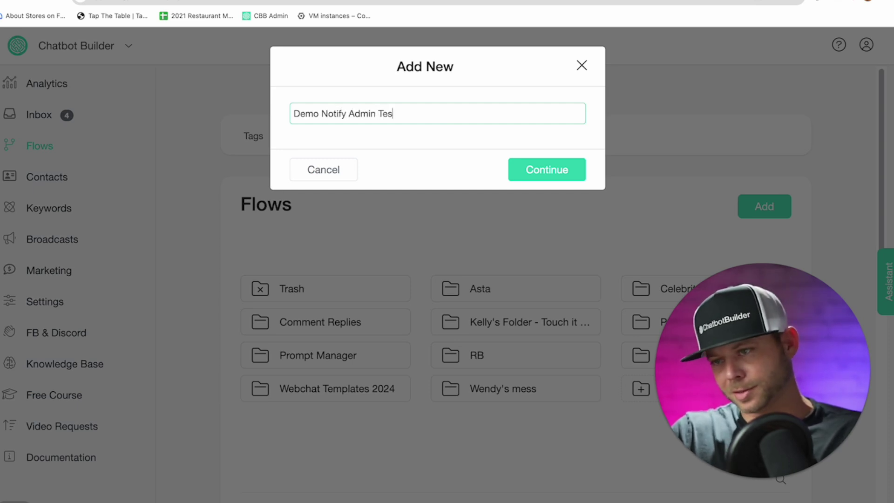
pyautogui.press('Return')
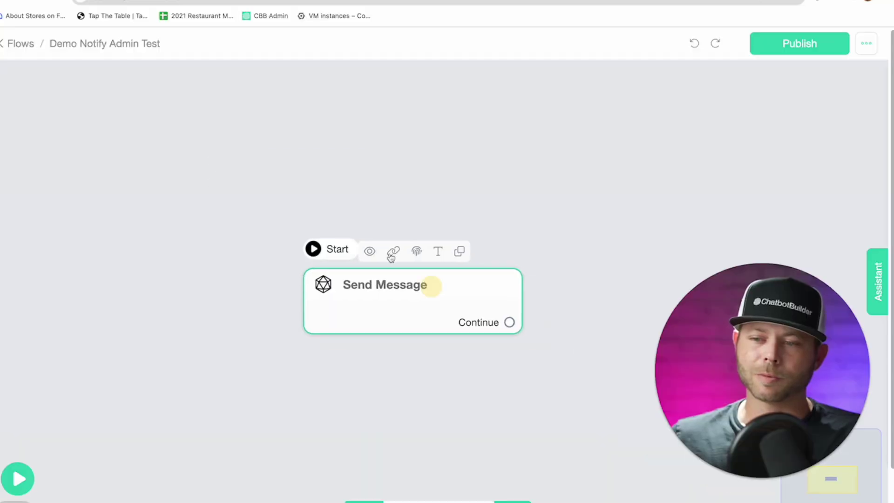
# - Rename the starting message node to 'Reason for Notification'
pyautogui.moveTo(430, 285); pyautogui.dragTo(337, 196)
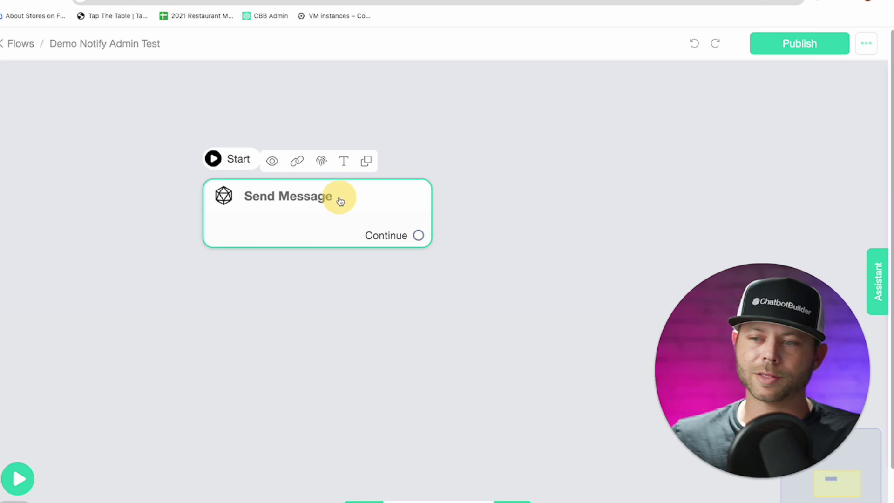
pyautogui.click(344, 162)
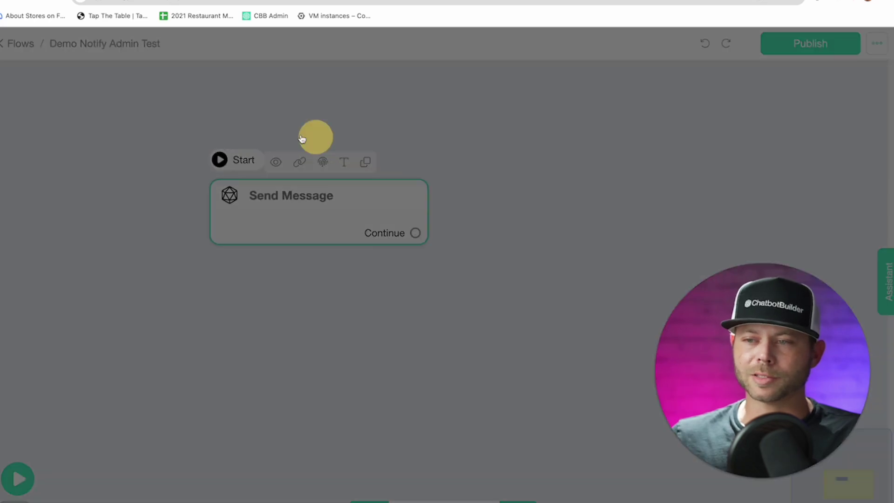
pyautogui.press('super+a')
pyautogui.press('BackSpace')
pyautogui.write('Reason')
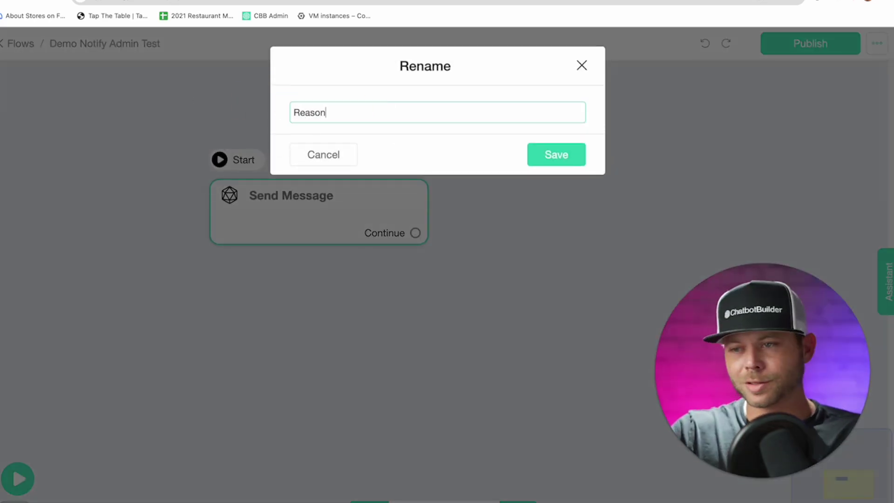
pyautogui.write(' for Notif')
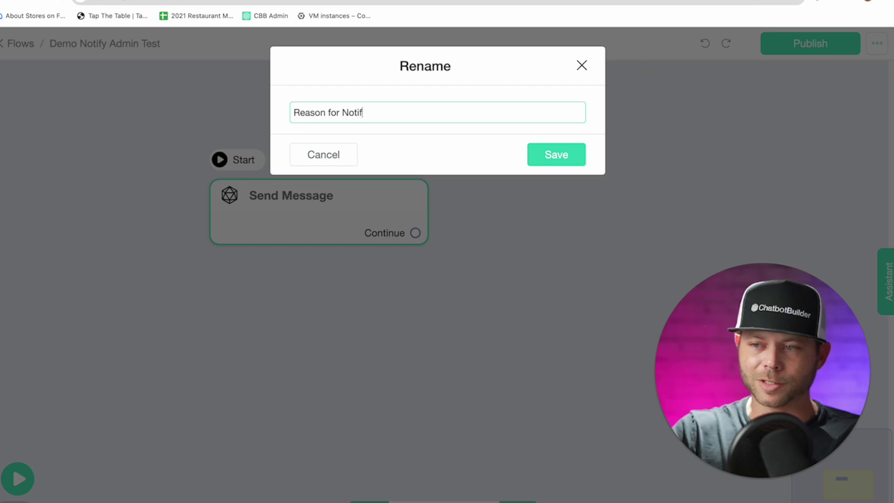
pyautogui.write('ication')
pyautogui.press('Return')
# - Add a user-reply question: 'Please let us know what we can help you with, and we will notify a manager'
pyautogui.moveTo(311, 216); pyautogui.dragTo(202, 216)
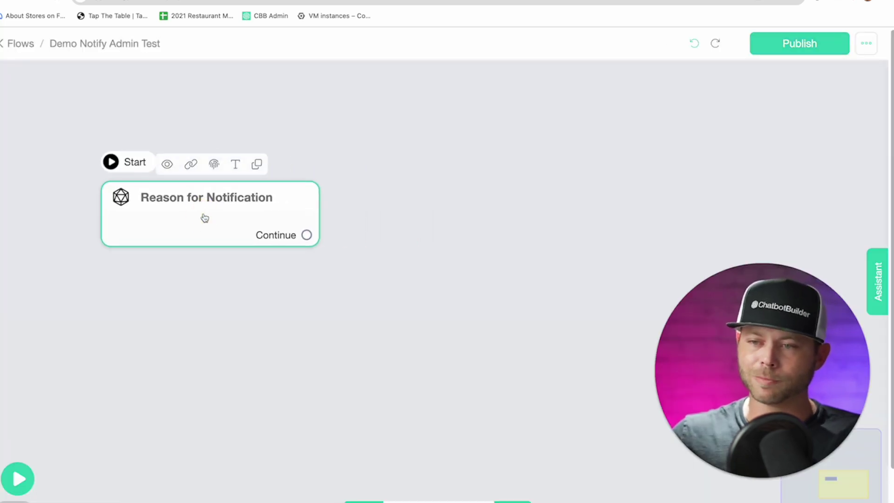
pyautogui.click(205, 218)
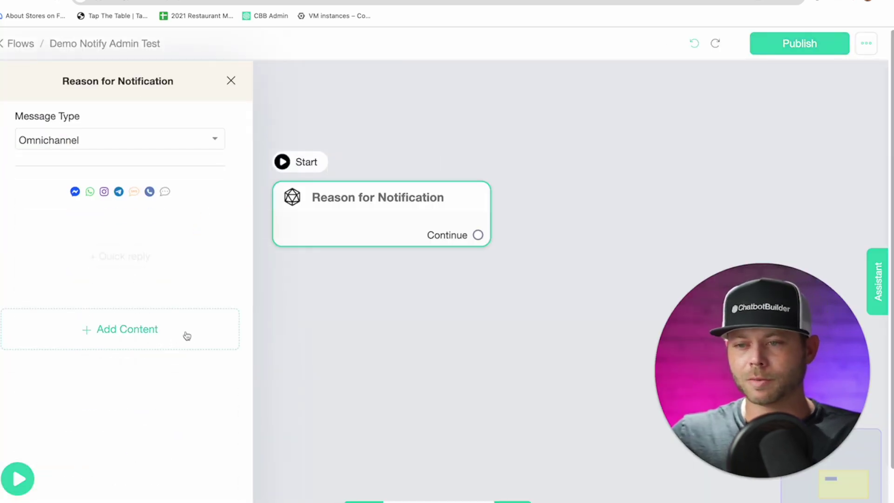
pyautogui.click(187, 338)
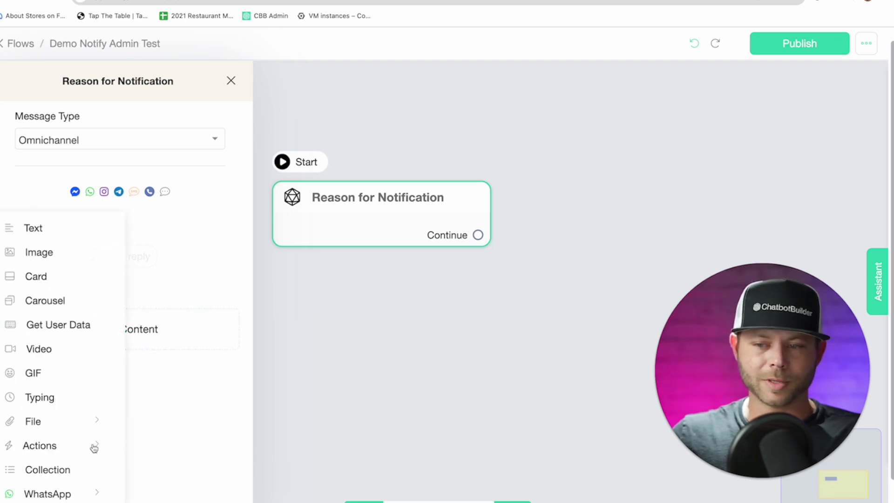
pyautogui.click(73, 325)
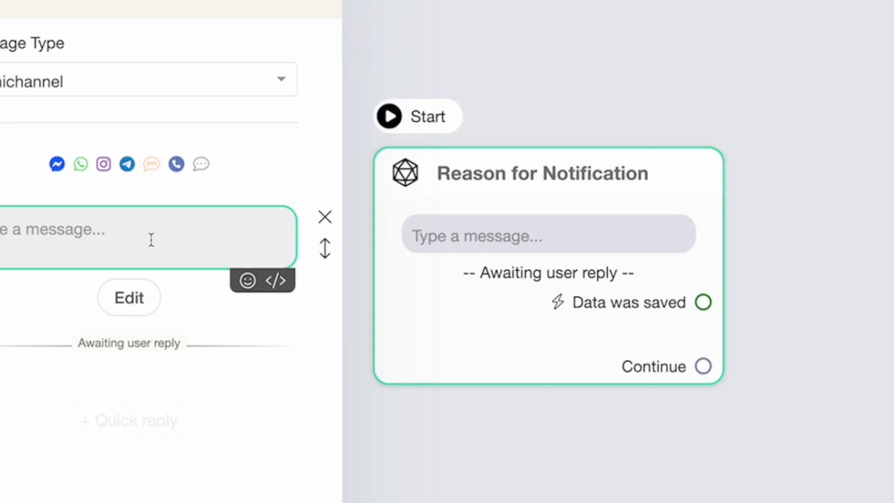
pyautogui.write('Please let us know what')
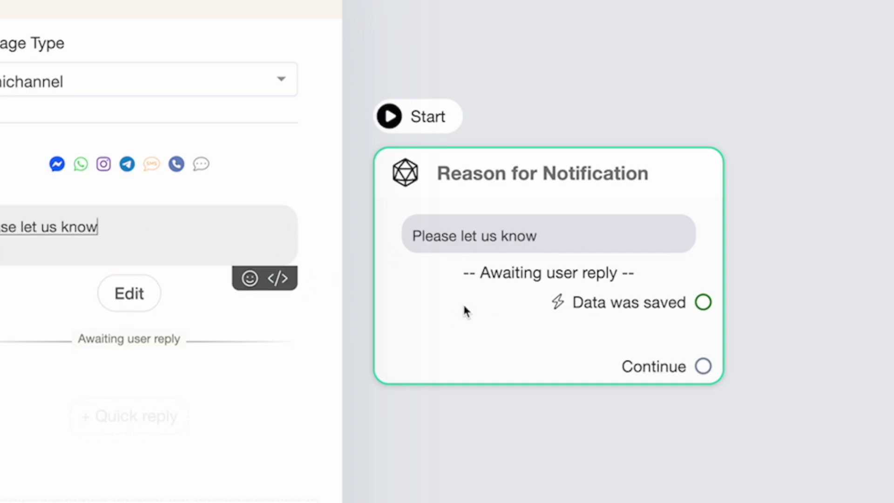
pyautogui.write(' we can help you with')
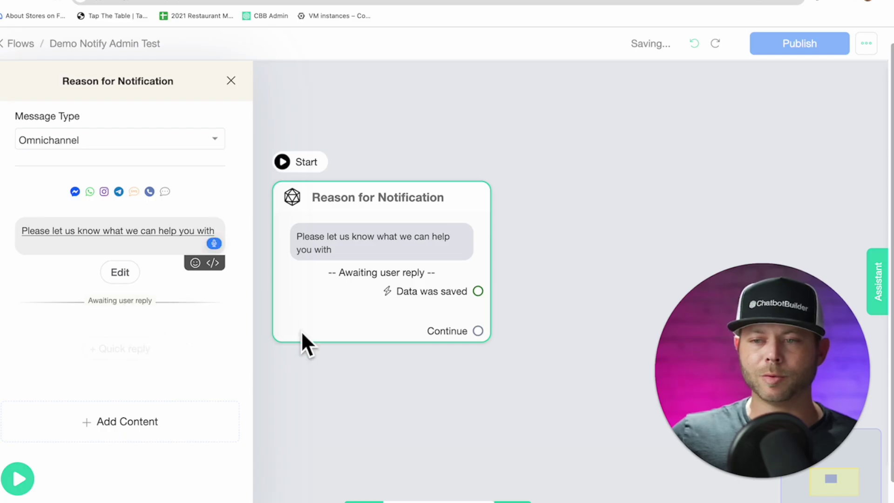
pyautogui.write(', and we will notify')
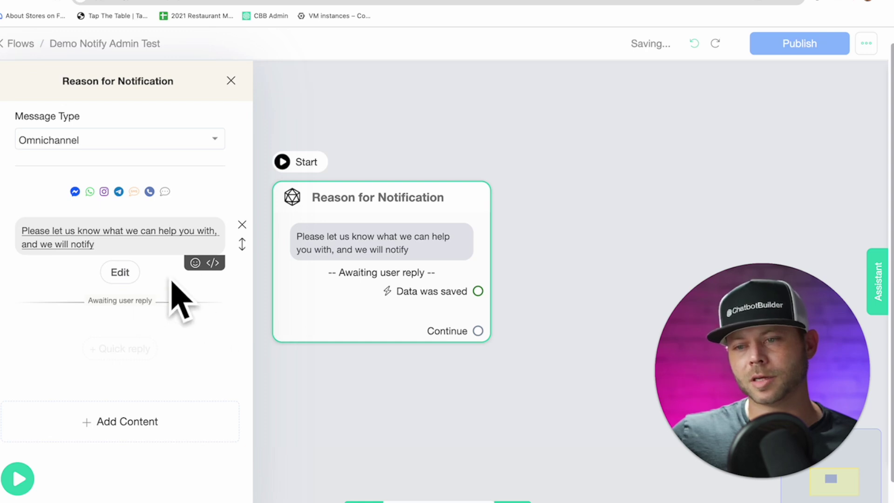
pyautogui.write(' a manager')
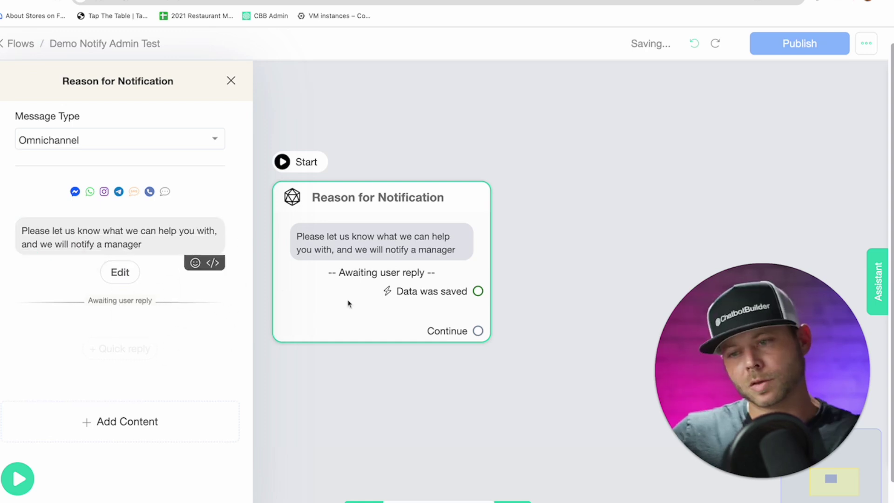
# - Set the reply type to Text, stored in a new custom field 'Reason'
pyautogui.click(120, 273)
pyautogui.click(435, 131)
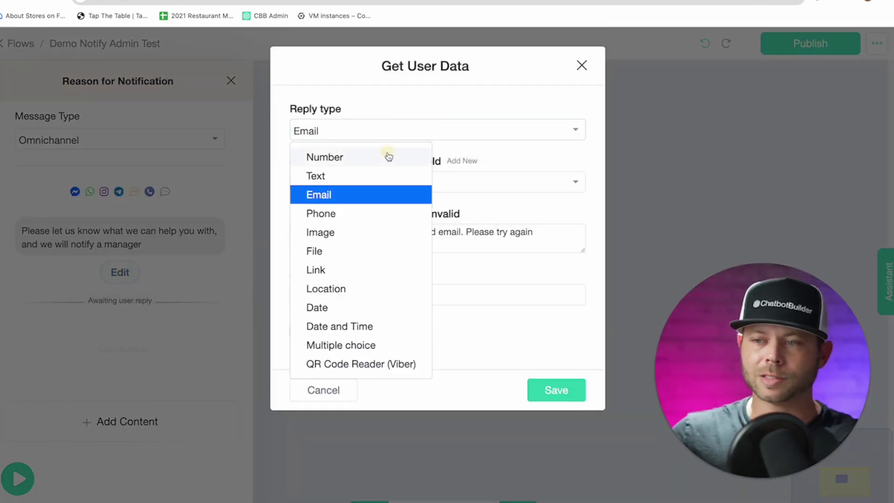
pyautogui.click(350, 176)
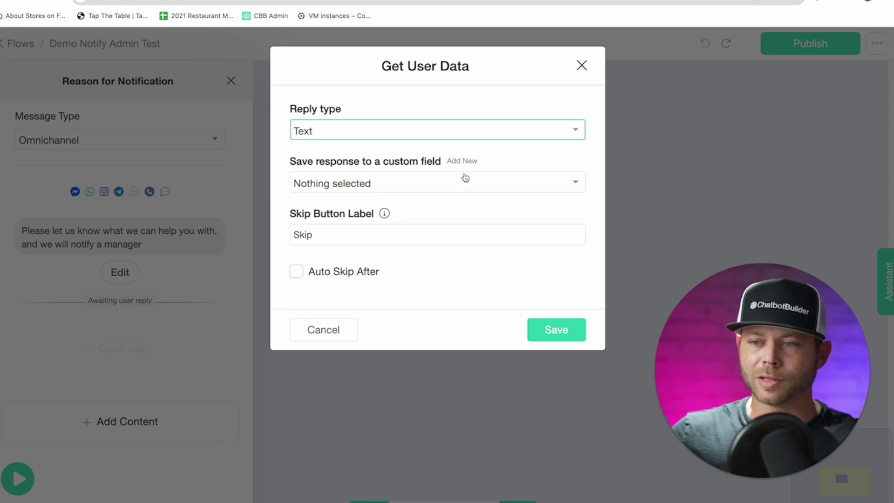
pyautogui.click(413, 184)
pyautogui.write('rea')
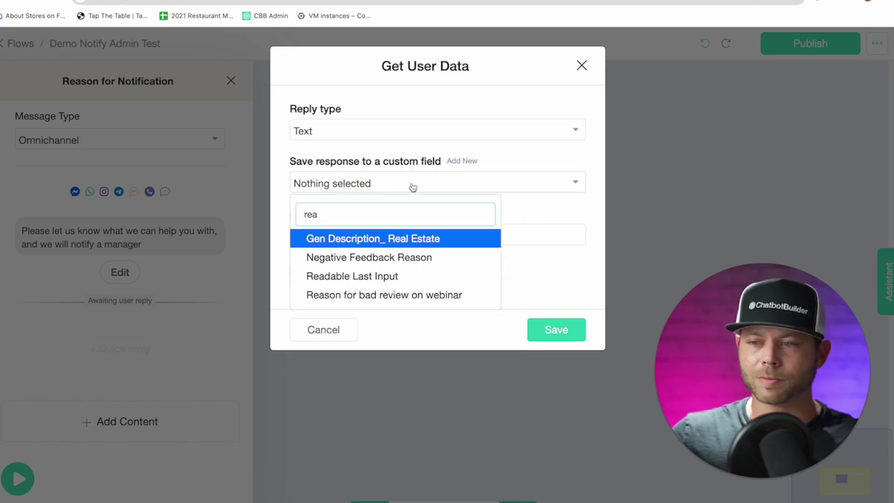
pyautogui.click(461, 161)
pyautogui.click(393, 145)
pyautogui.write('REas')
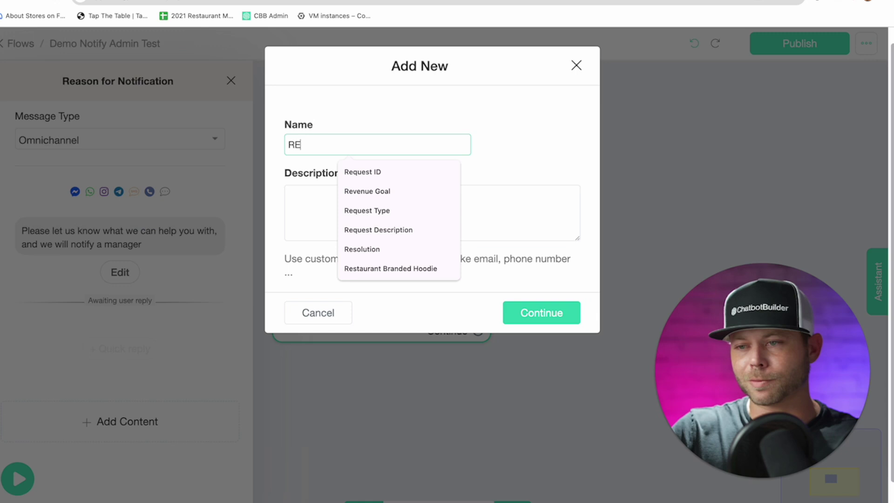
pyautogui.press('BackSpace')
pyautogui.press('BackSpace')
pyautogui.press('BackSpace')
pyautogui.write('easo')
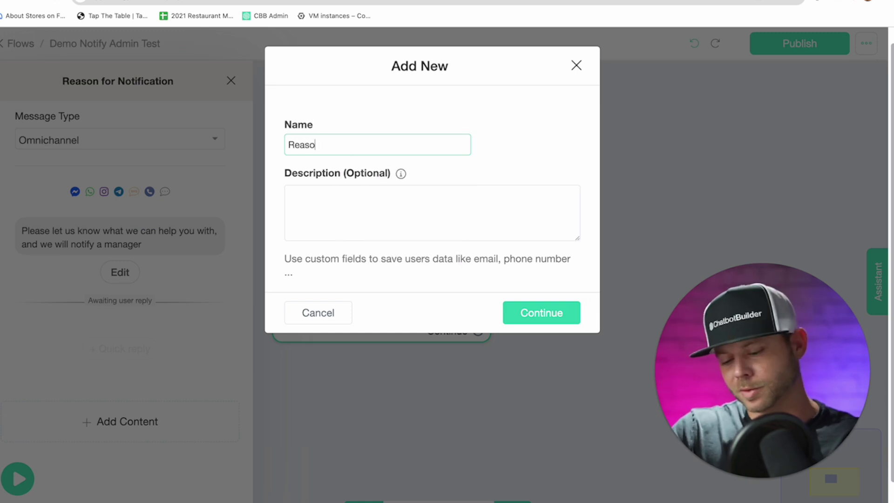
pyautogui.write('n')
pyautogui.click(525, 309)
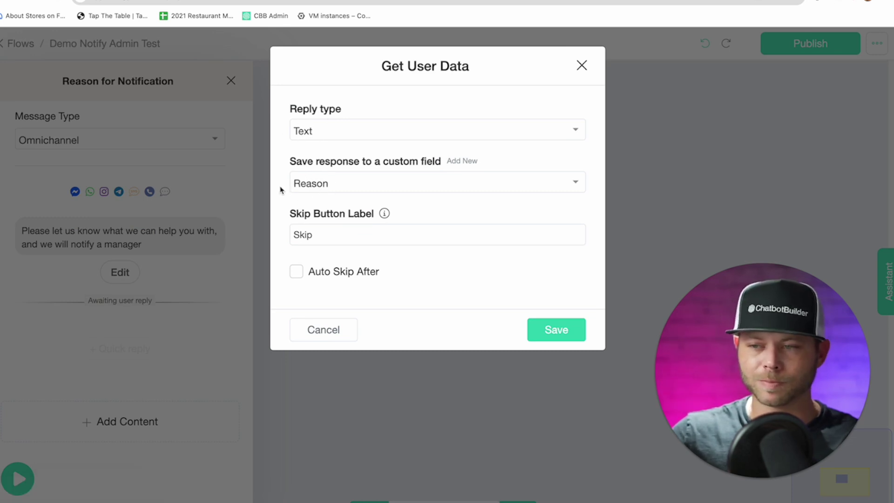
# - Clear the Skip Button Label, save the reply settings, and close the panel
pyautogui.moveTo(311, 229); pyautogui.dragTo(219, 223)
pyautogui.press('BackSpace')
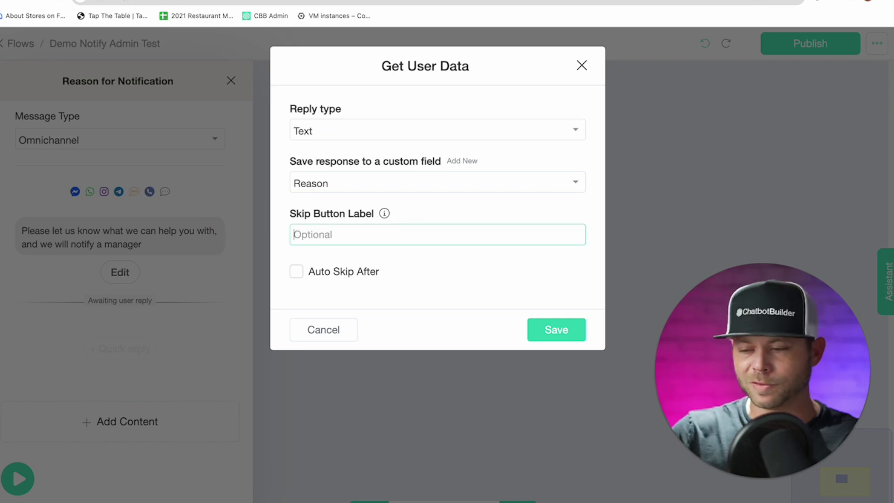
pyautogui.click(575, 336)
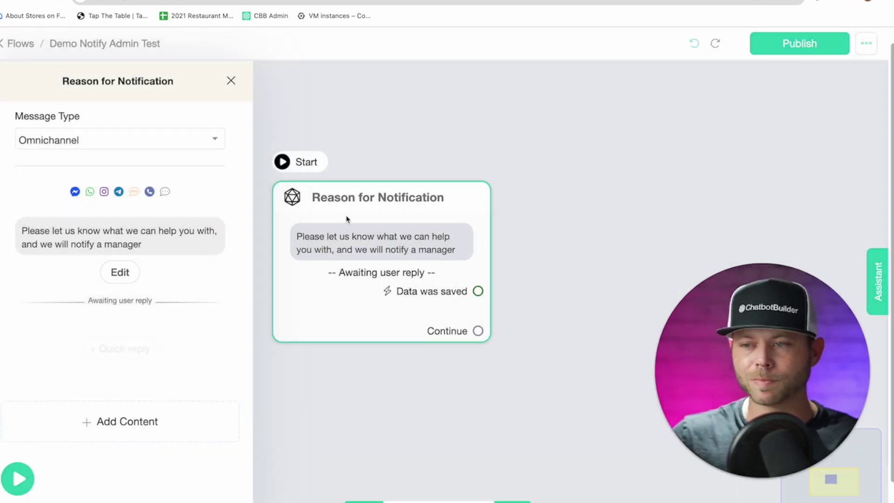
pyautogui.click(367, 141)
pyautogui.hscroll(5, 230, 205)
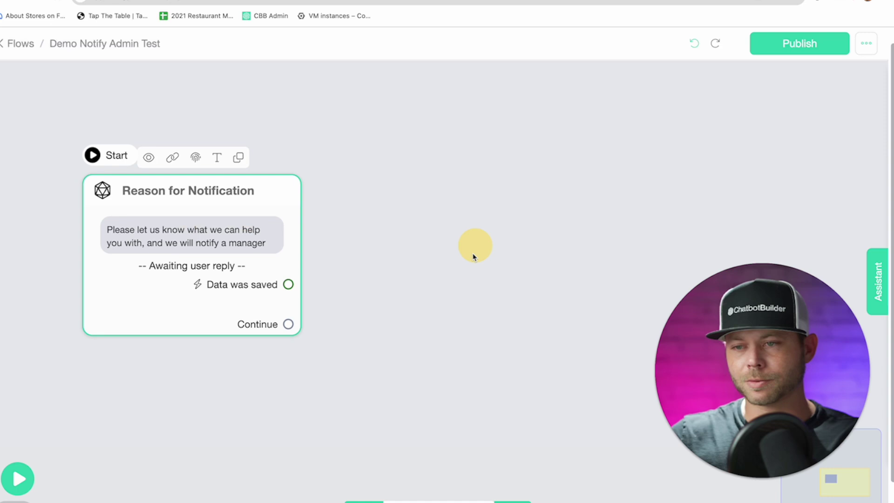
pyautogui.scroll(-2, 429, 250)
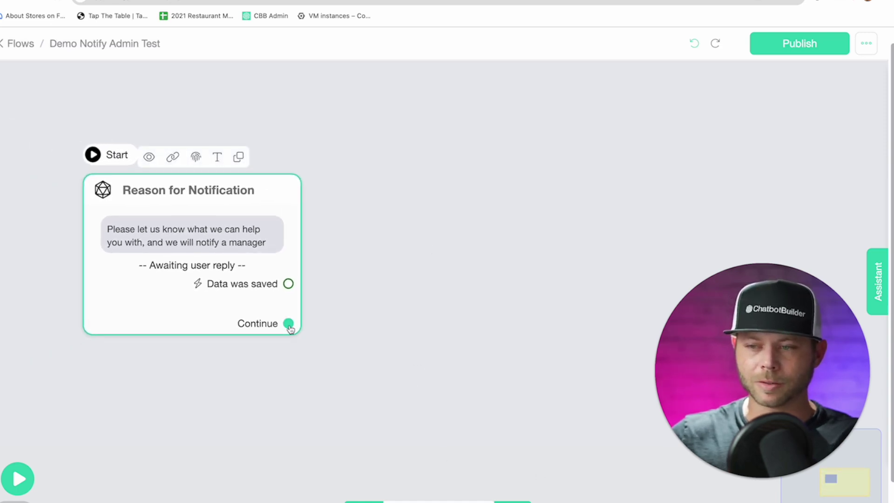
# - Link a new step named 'Notify Manager' after Continue and browse its Actions content
pyautogui.moveTo(289, 323); pyautogui.dragTo(422, 184)
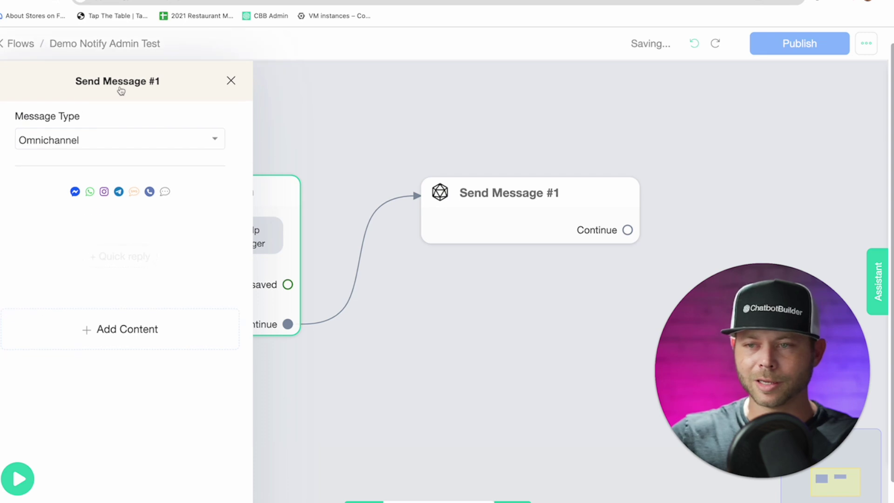
pyautogui.click(121, 87)
pyautogui.moveTo(389, 116); pyautogui.dragTo(249, 112)
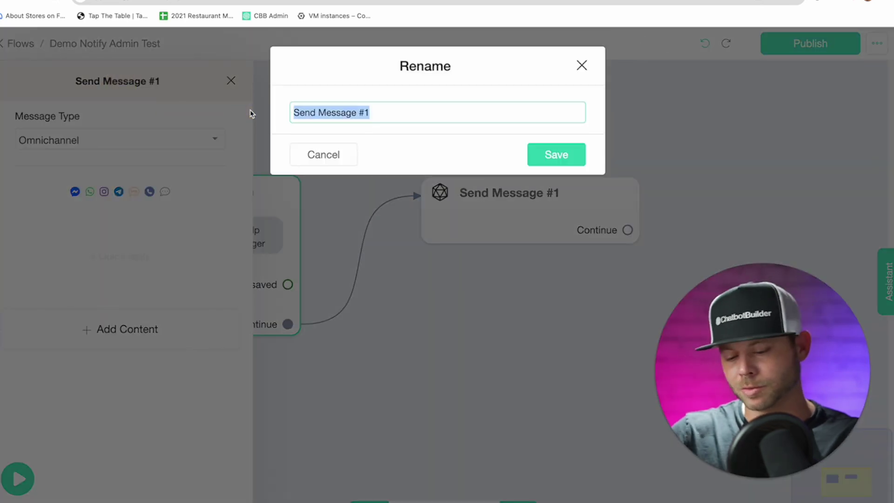
pyautogui.write('Notify')
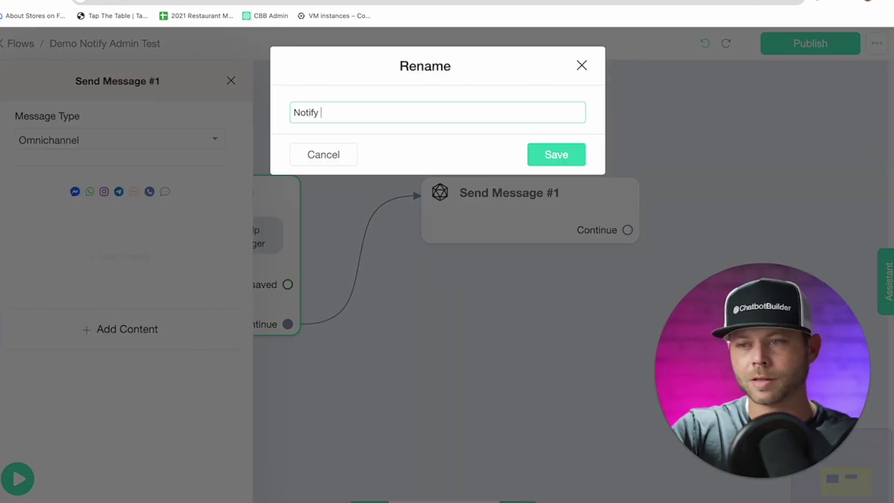
pyautogui.write(' Manager')
pyautogui.click(547, 155)
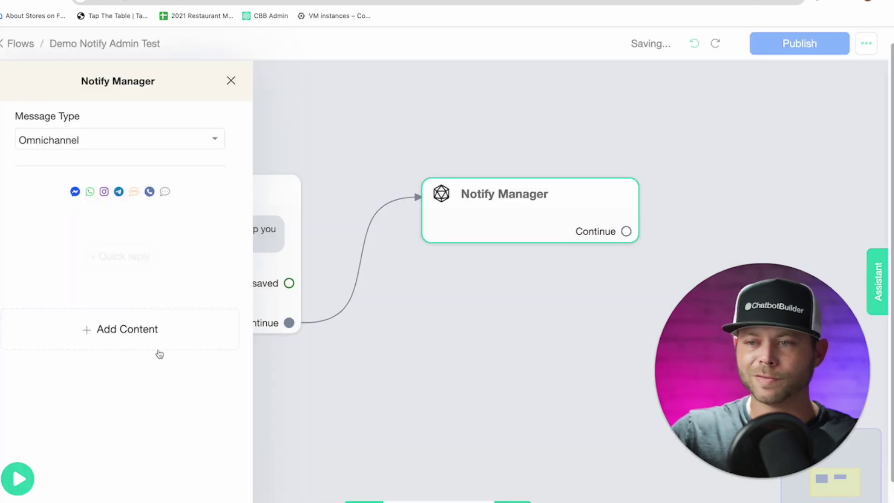
pyautogui.click(127, 331)
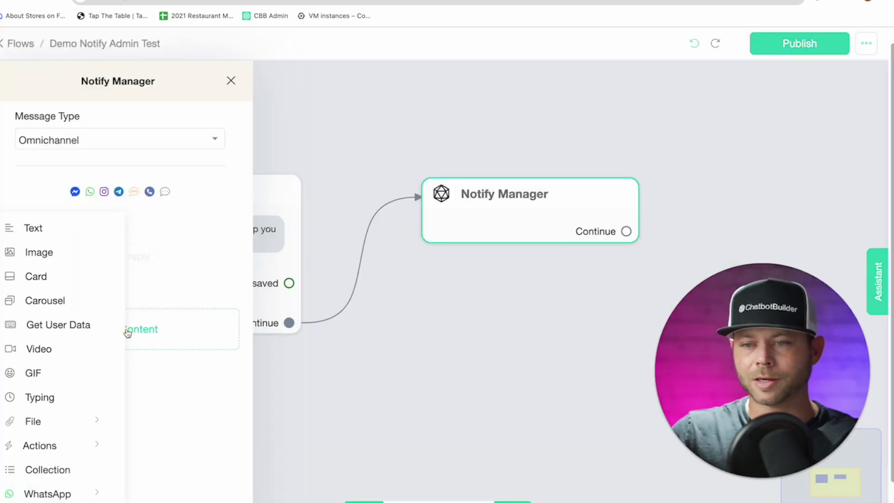
pyautogui.click(91, 450)
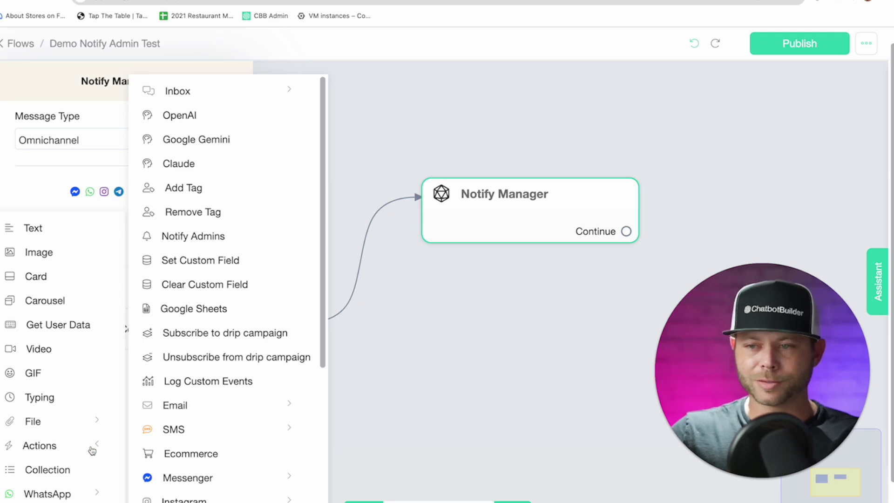
# - Add a Notify Admins action for the chosen admin with text 'Someone needs help and the reason is: {{Reason}}'
pyautogui.click(224, 237)
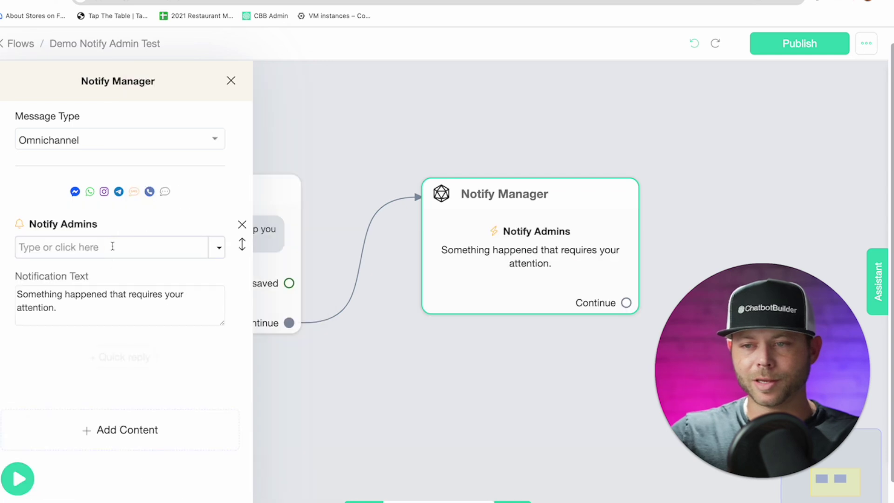
pyautogui.click(112, 246)
pyautogui.write('rya')
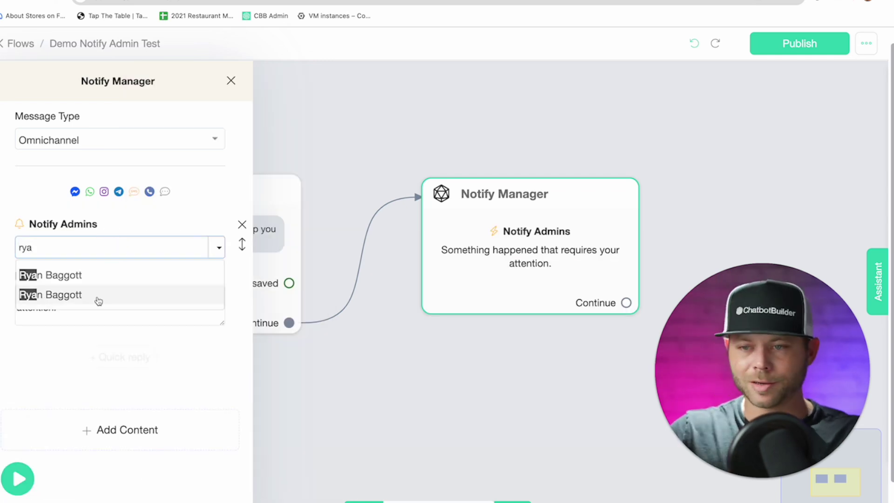
pyautogui.click(96, 295)
pyautogui.tripleClick(100, 308)
pyautogui.write('Someone needs help and the reaso')
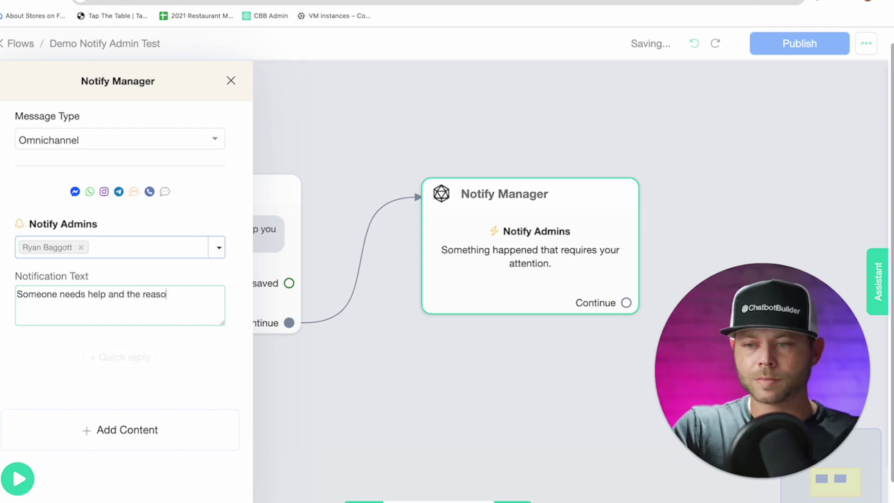
pyautogui.write('n is :')
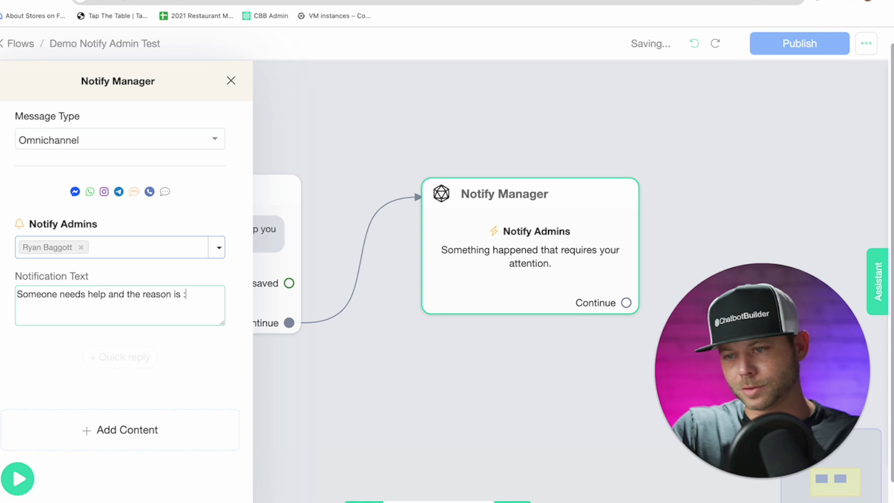
pyautogui.write('{reaso')
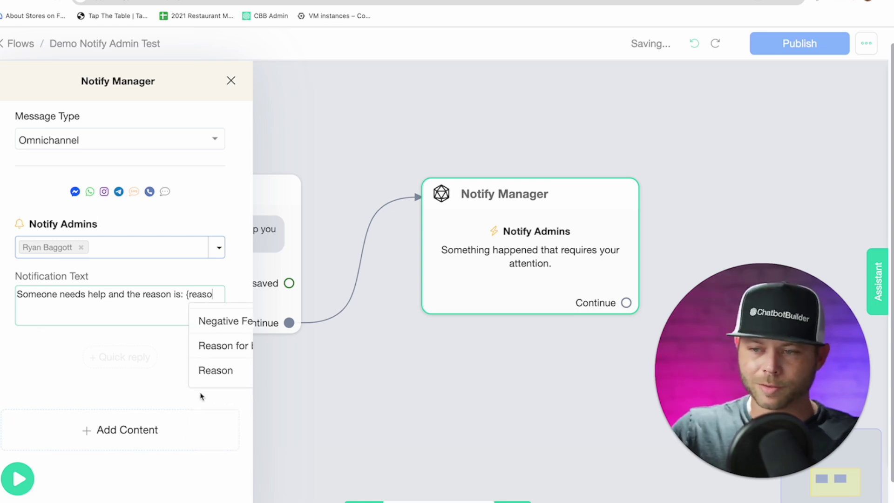
pyautogui.click(209, 370)
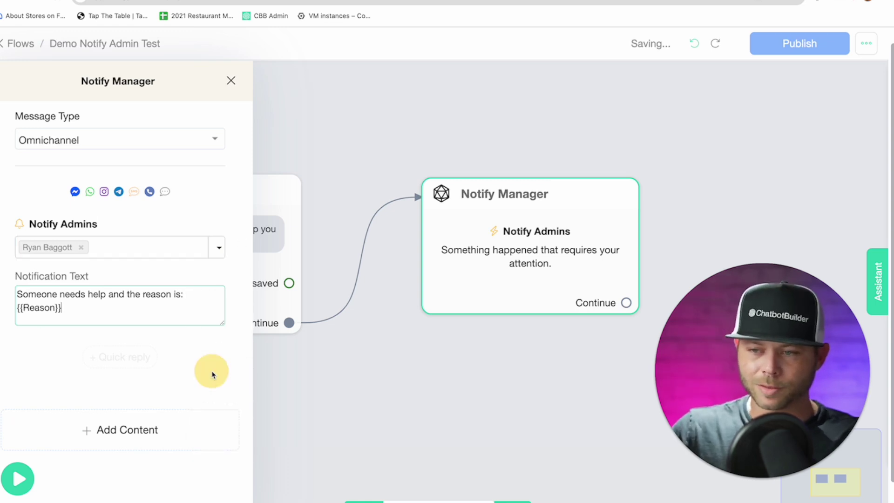
pyautogui.click(305, 146)
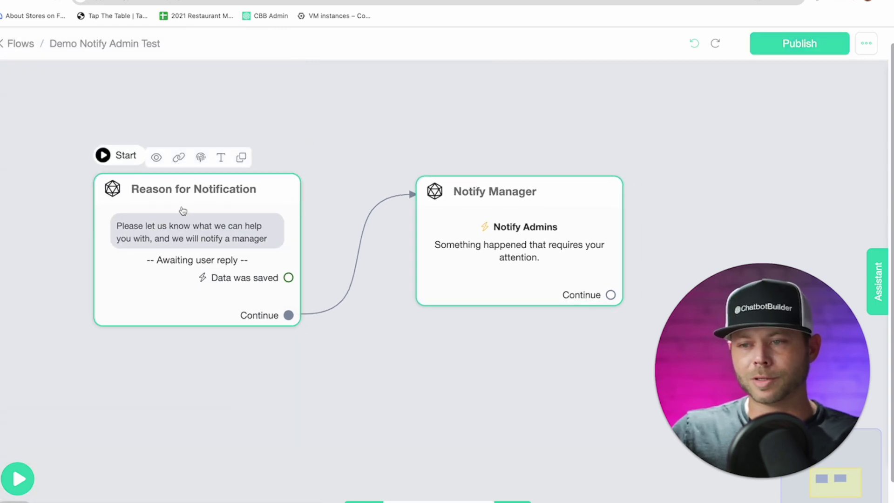
# - Nudge the Notify Manager node slightly left and down on the canvas
pyautogui.scroll(2, 542, 248)
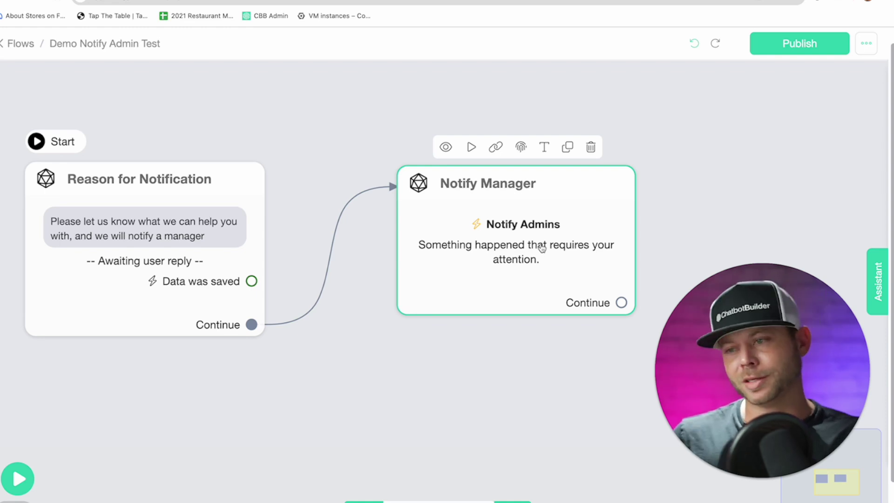
pyautogui.moveTo(535, 250); pyautogui.dragTo(508, 261)
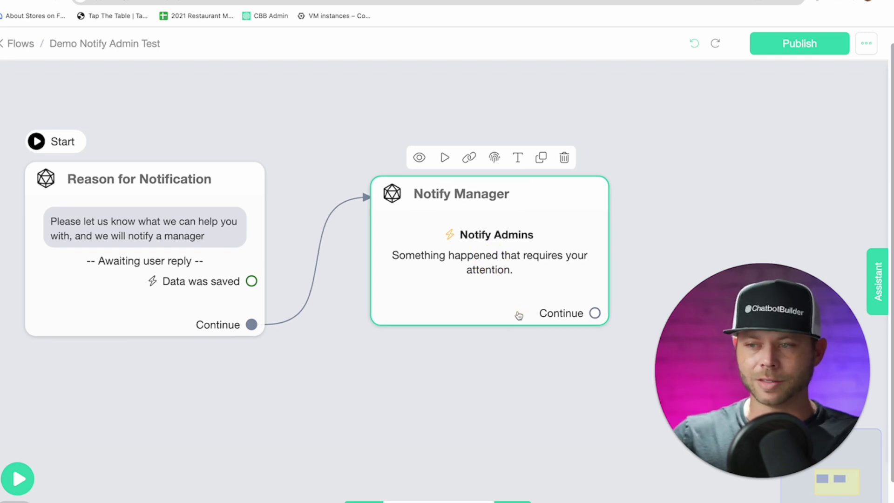
pyautogui.scroll(-2, 518, 315)
pyautogui.scroll(-2, 505, 343)
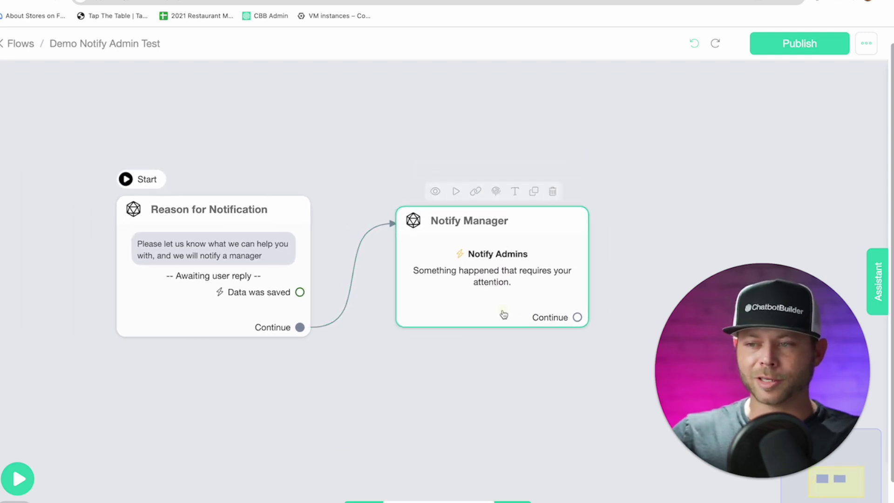
# - Create a step after Notify Manager named 'Pause Conversation'
pyautogui.moveTo(571, 305); pyautogui.dragTo(467, 401)
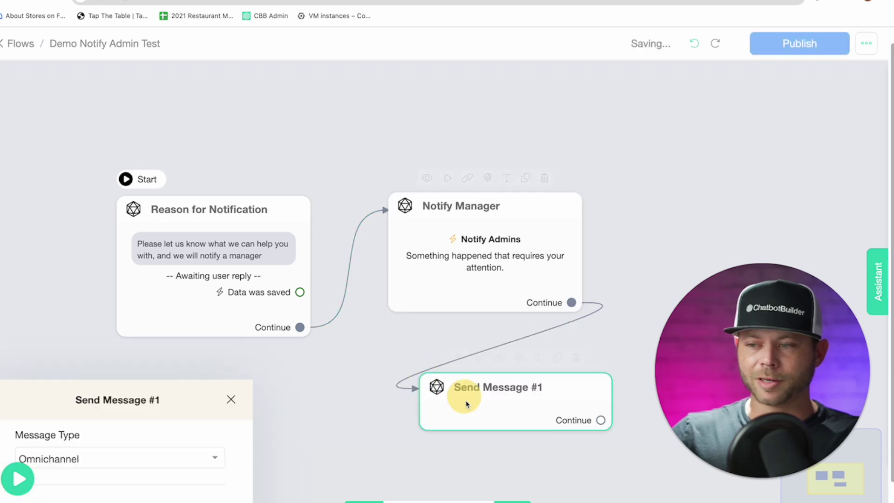
pyautogui.click(134, 82)
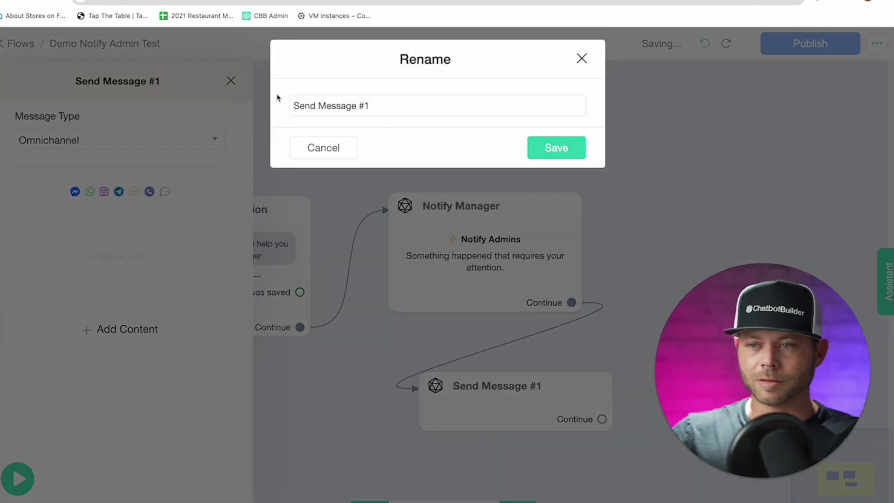
pyautogui.moveTo(407, 112); pyautogui.dragTo(205, 116)
pyautogui.write('Pause Conversation')
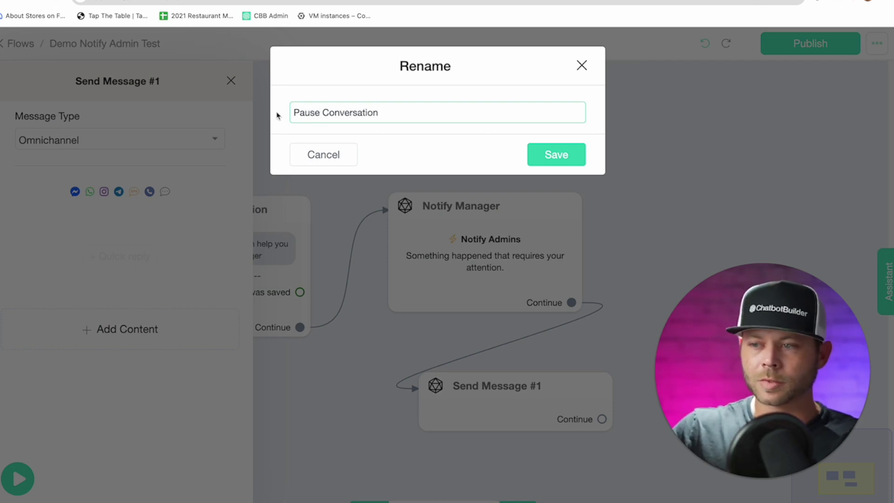
pyautogui.click(556, 155)
# - Give it an Inbox Transfer Conversation to Human action with Notify Admins unchecked
pyautogui.click(139, 331)
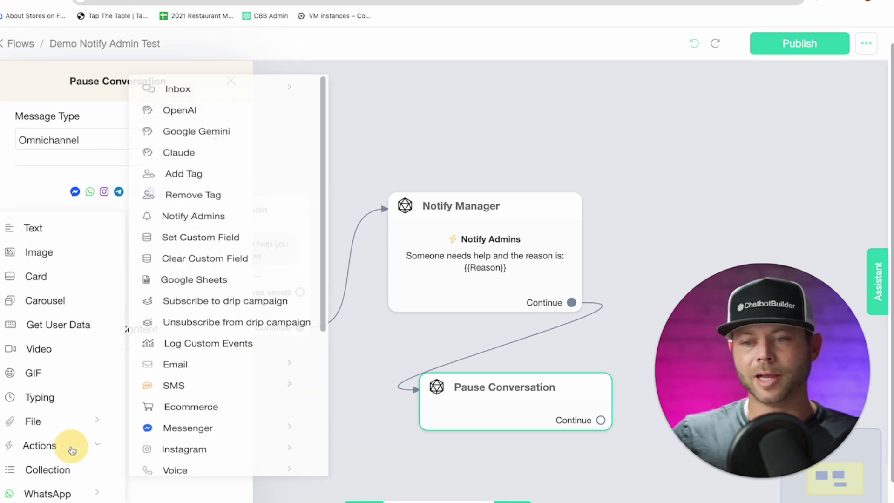
pyautogui.click(281, 89)
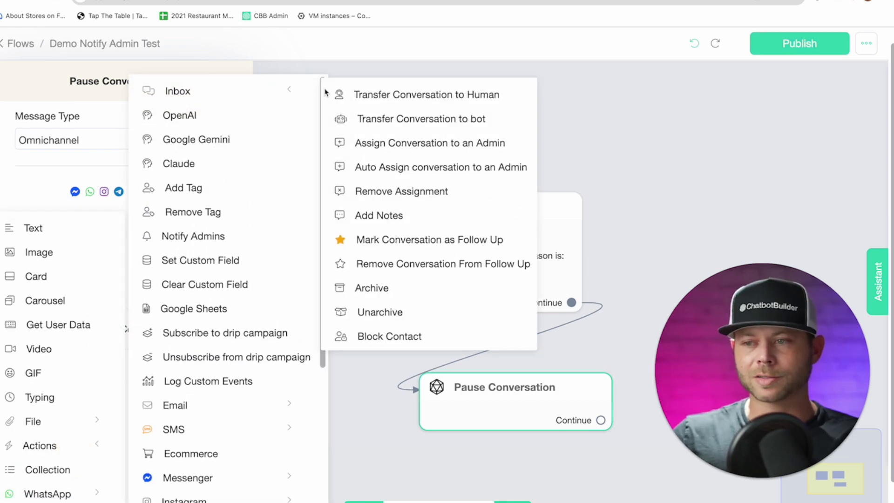
pyautogui.click(404, 95)
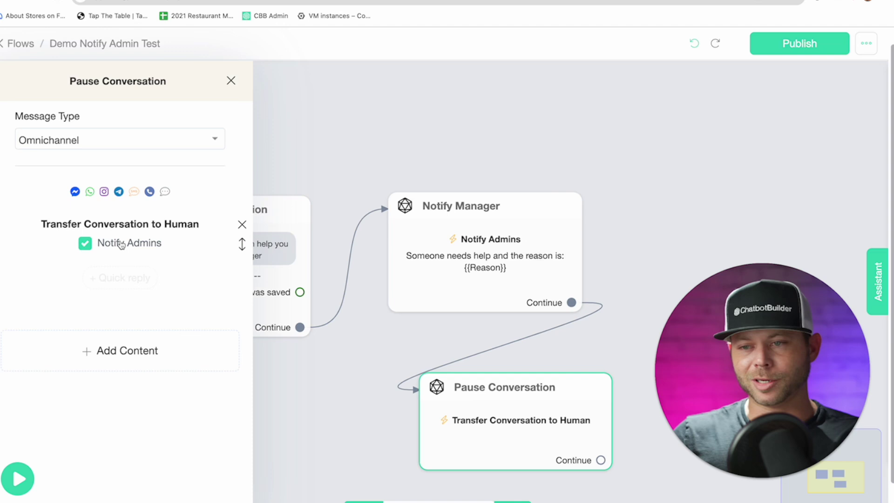
pyautogui.click(84, 247)
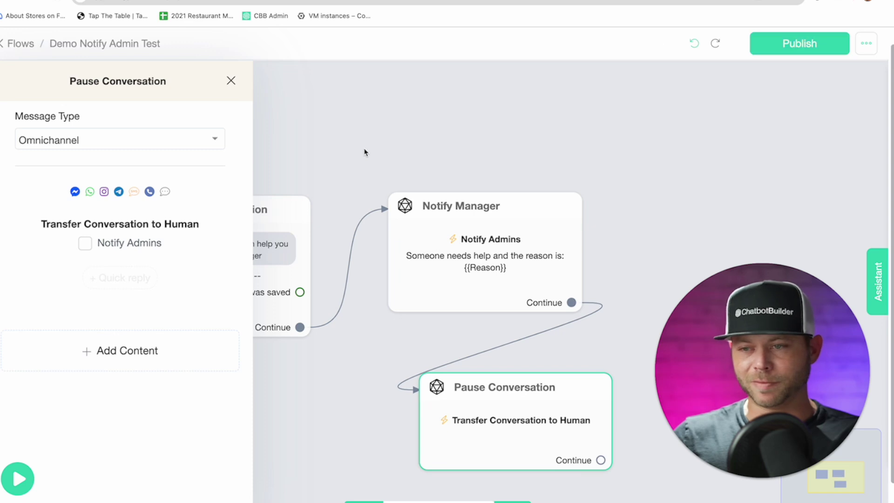
pyautogui.click(494, 103)
# - Auto Organize the steps into one row, then review the Reason for Notification and Notify Manager nodes
pyautogui.click(475, 500)
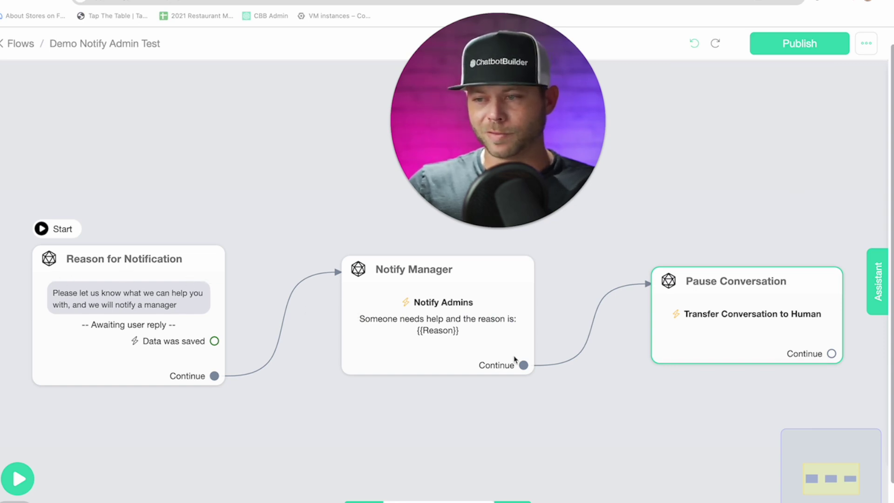
pyautogui.scroll(5, 511, 359)
pyautogui.scroll(-5, 512, 360)
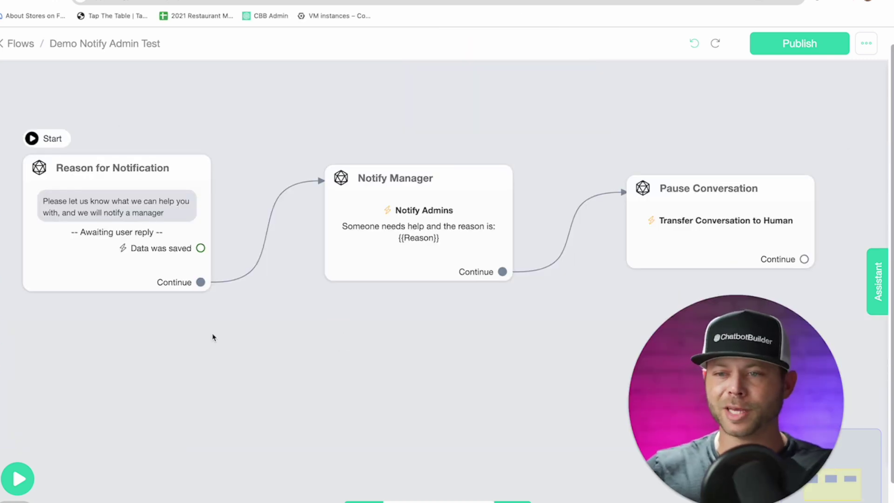
pyautogui.click(124, 208)
pyautogui.click(369, 253)
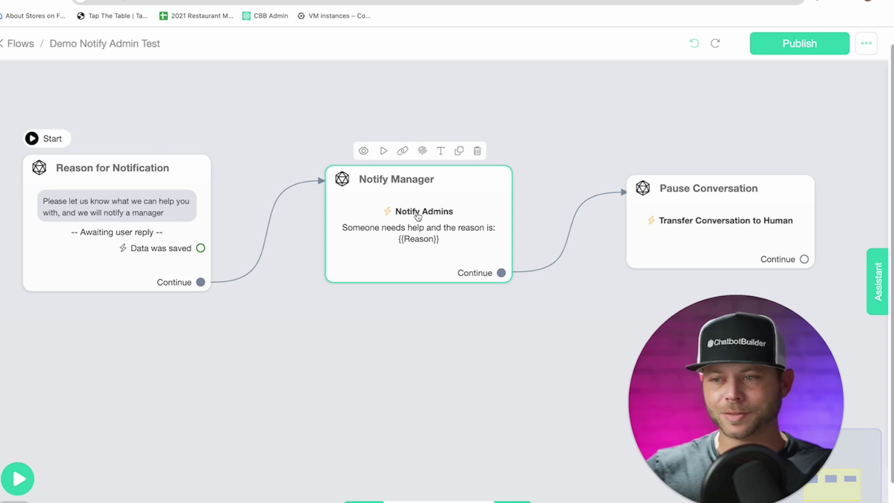
pyautogui.click(76, 256)
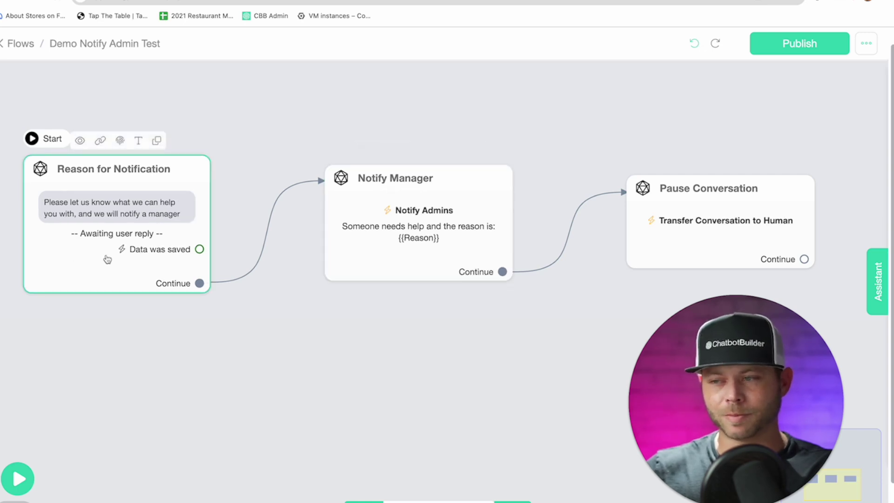
pyautogui.moveTo(409, 229)
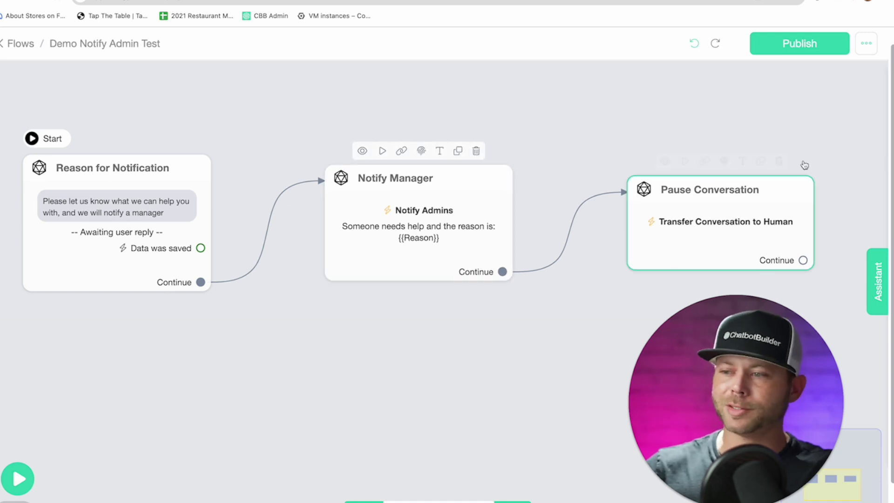
pyautogui.moveTo(740, 210)
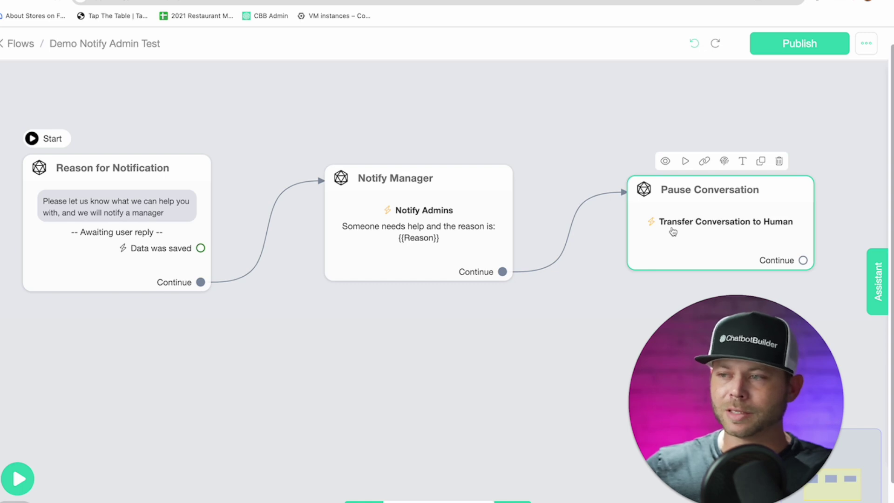
# - Publish the flow and copy its WebChat link from the published links
pyautogui.click(805, 47)
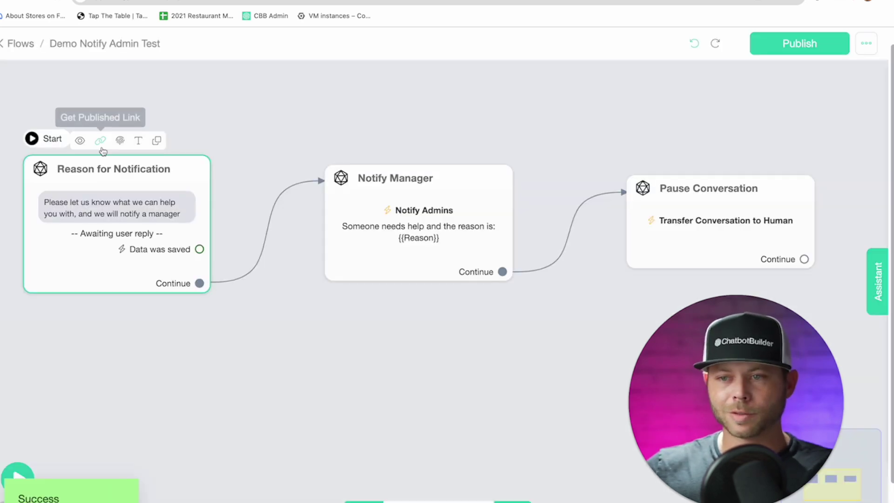
pyautogui.click(100, 140)
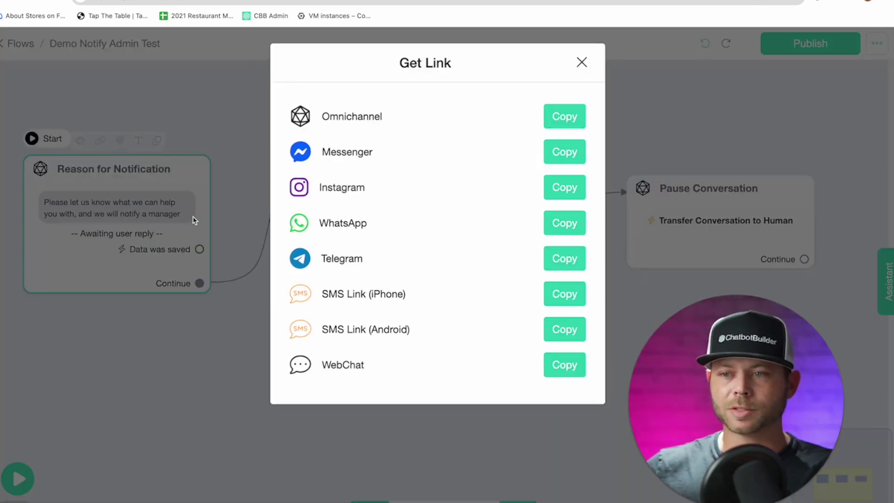
pyautogui.click(552, 374)
# - Load the copied WebChat link in a new browser tab
pyautogui.press('super+t')
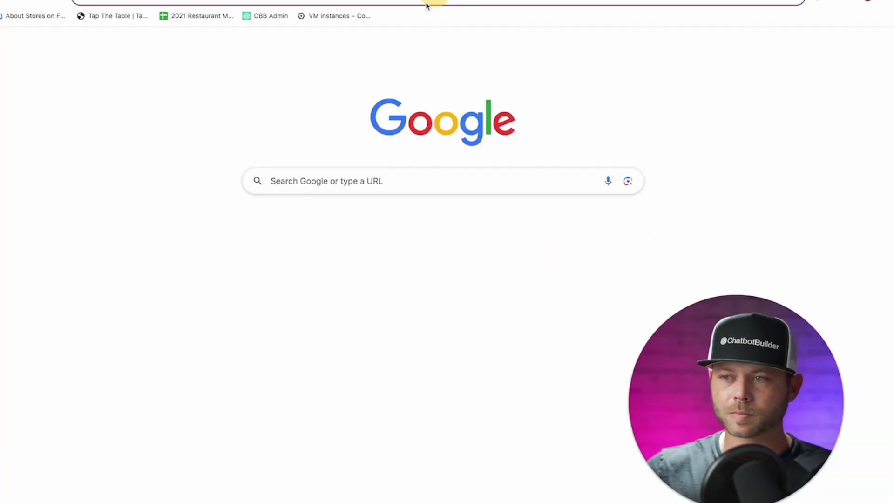
pyautogui.press('super+v')
pyautogui.press('Return')
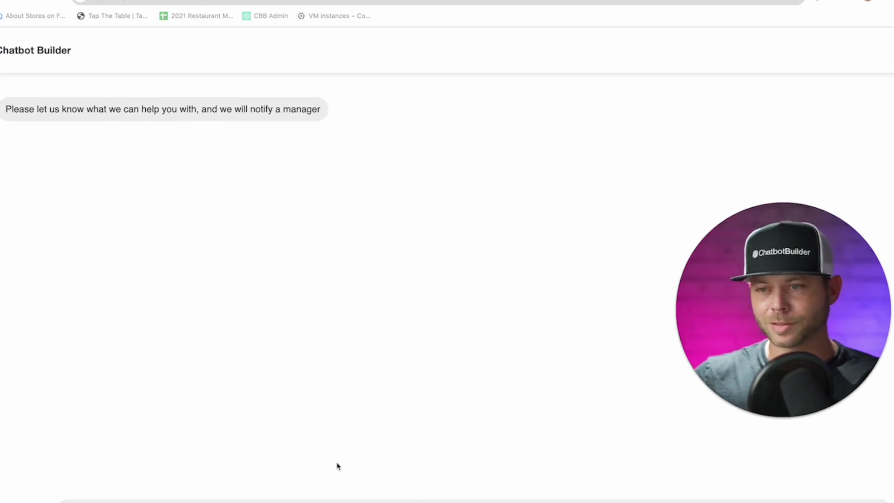
# - Send a help request in the webchat, running the live chat until the rating prompt
pyautogui.click(205, 496)
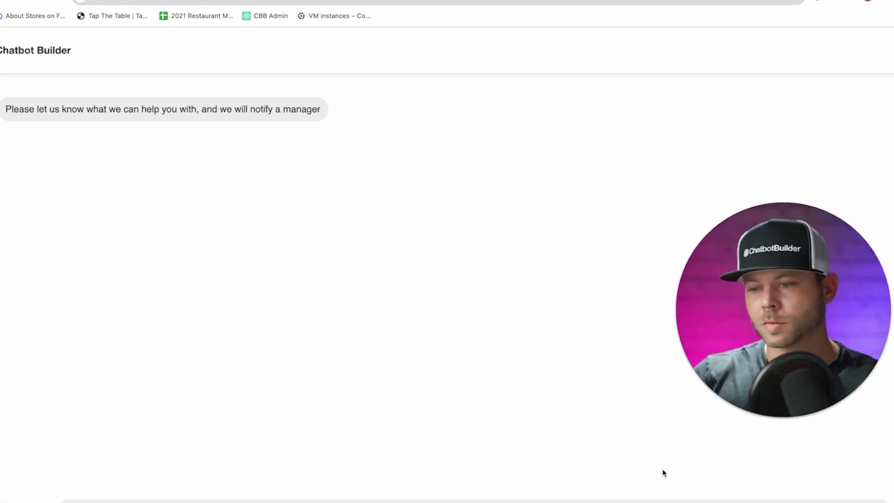
pyautogui.press('Return')
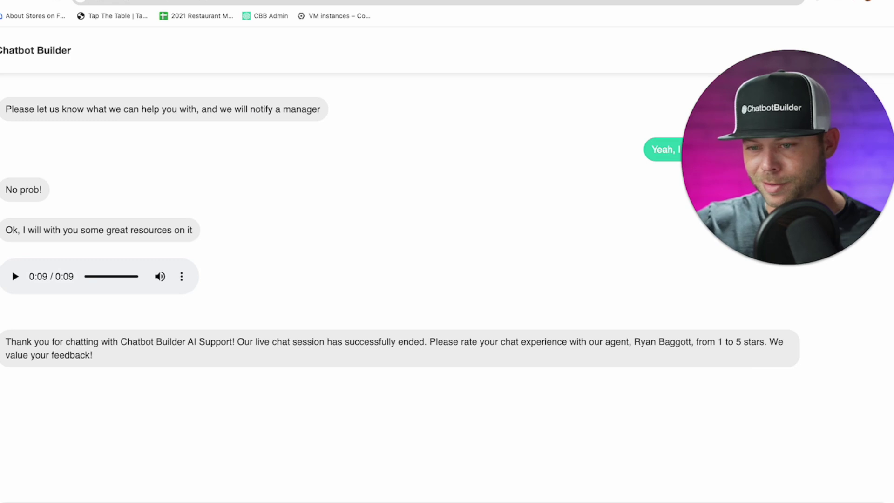
# - Reply with a rating of 5 to the chat-ended feedback request
pyautogui.write('5')
pyautogui.press('Return')
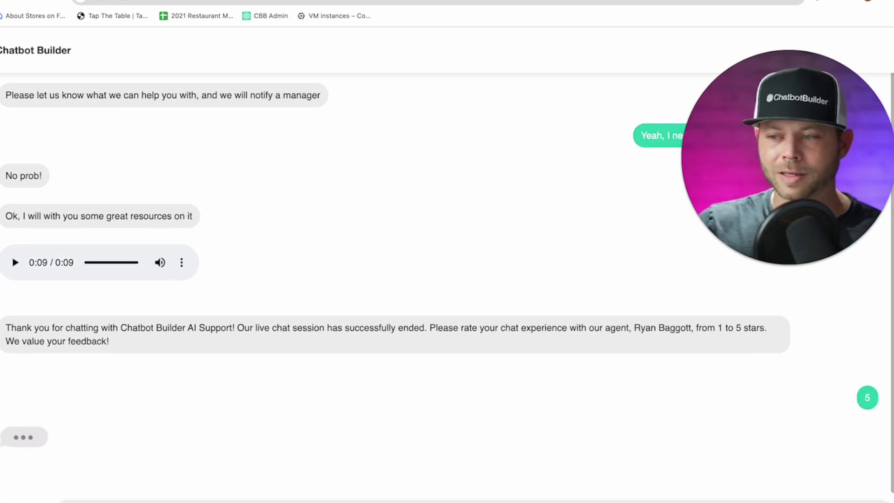